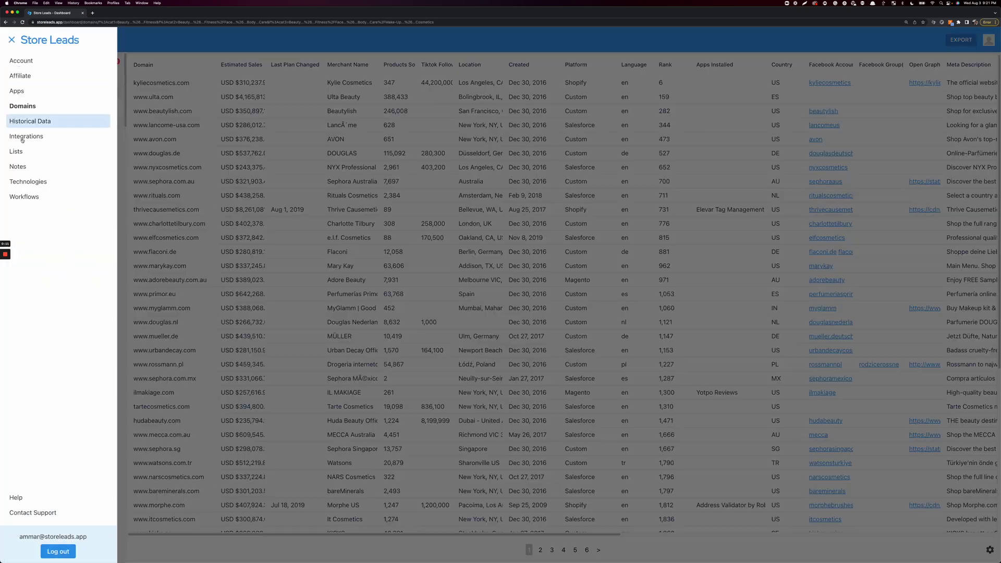
- Open the HubSpot integration settings and enable enrichment for Contacts
{"action": "left_click", "coordinate": [26, 136]}
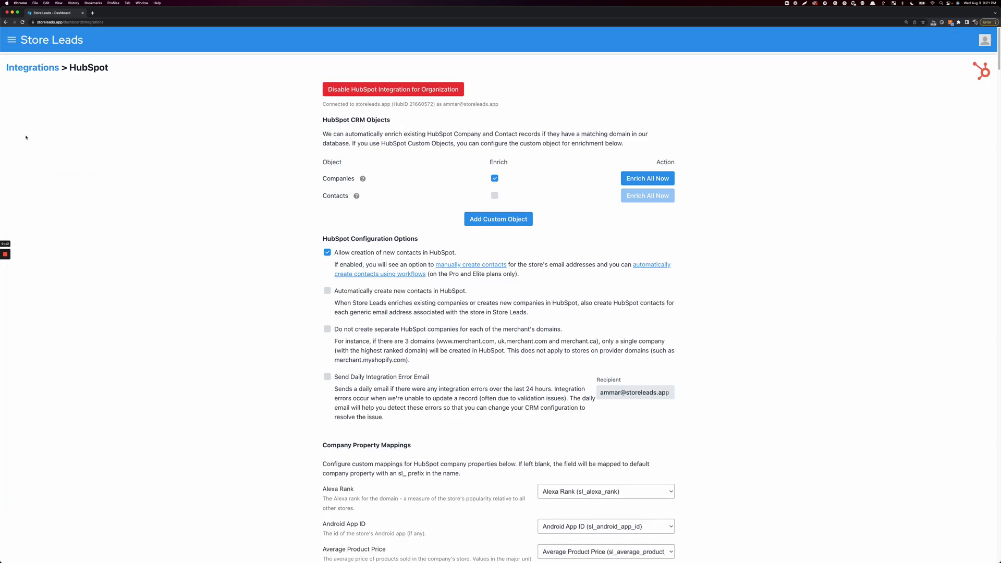
{"action": "left_click", "coordinate": [21, 73]}
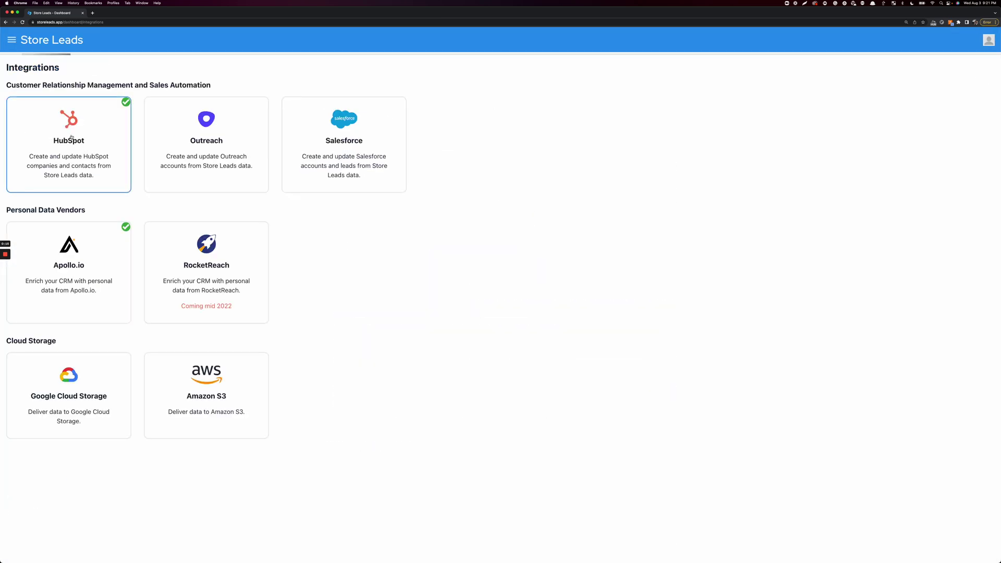
{"action": "left_click", "coordinate": [75, 137]}
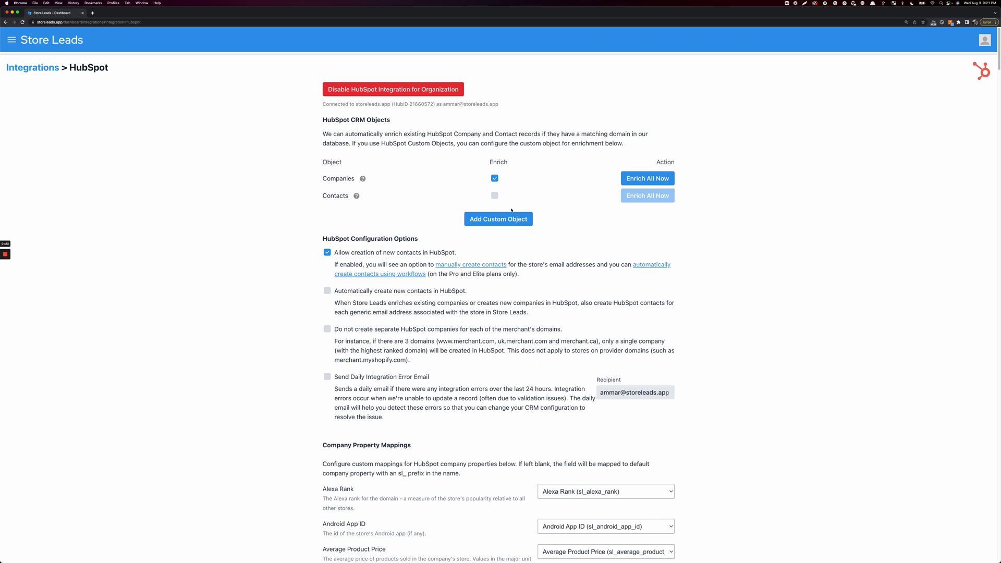
{"action": "left_click", "coordinate": [494, 196]}
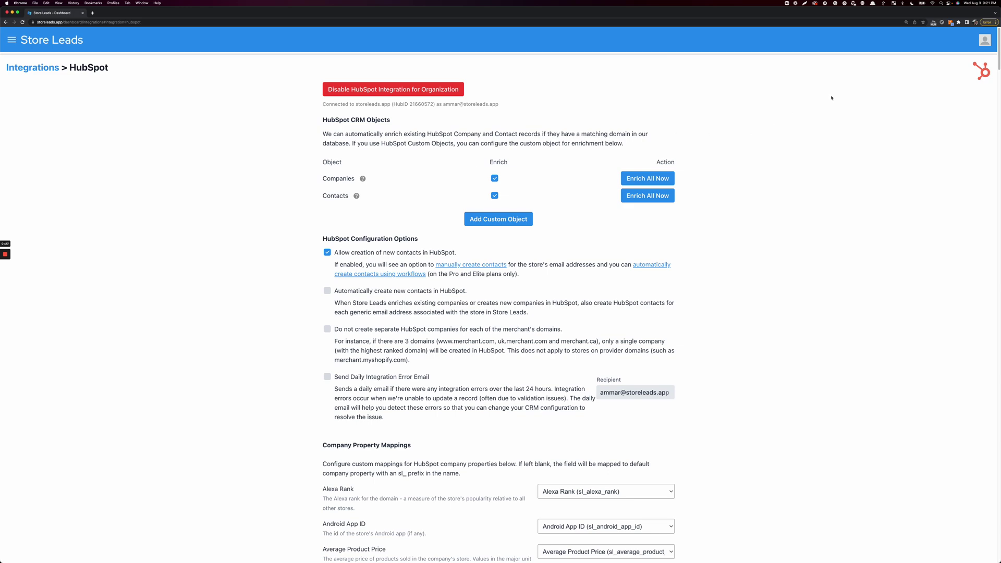
- Examine the HubSpot configuration options and the company and contact property mappings
{"action": "left_click_drag", "start_coordinate": [998, 58], "coordinate": [998, 74]}
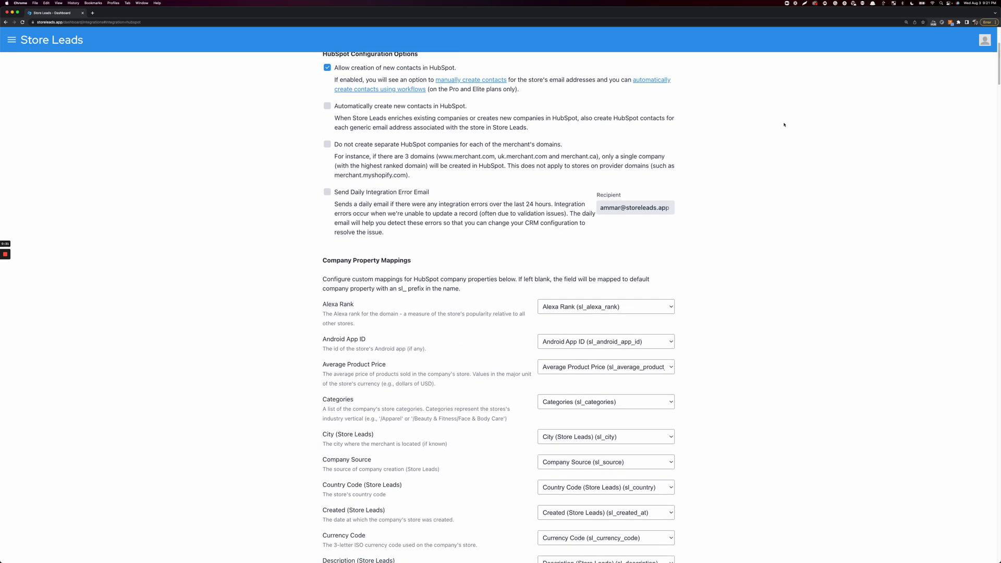
{"action": "scroll", "coordinate": [973, 336], "scroll_direction": "down", "scroll_amount": 20}
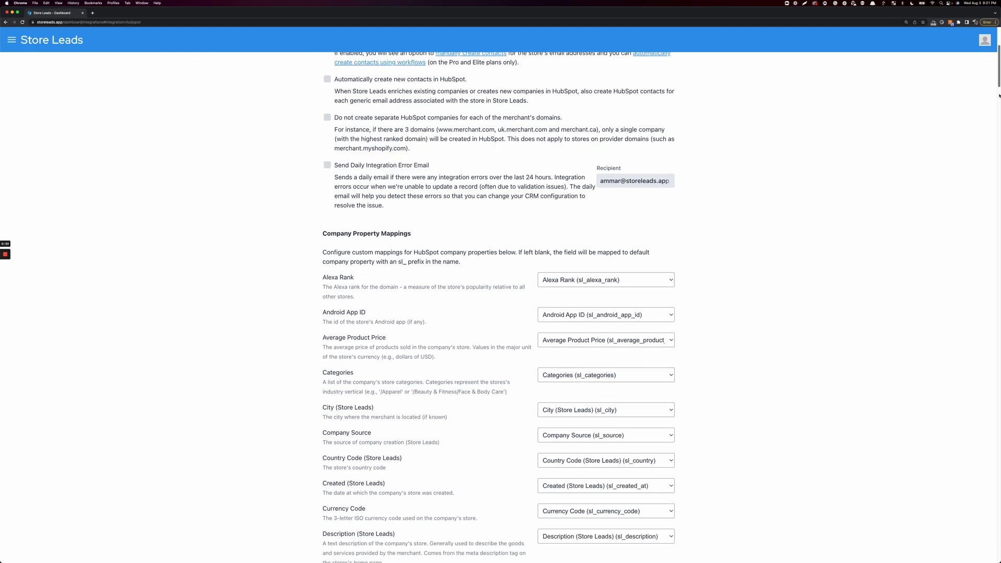
{"action": "scroll", "coordinate": [973, 337], "scroll_direction": "down", "scroll_amount": 20}
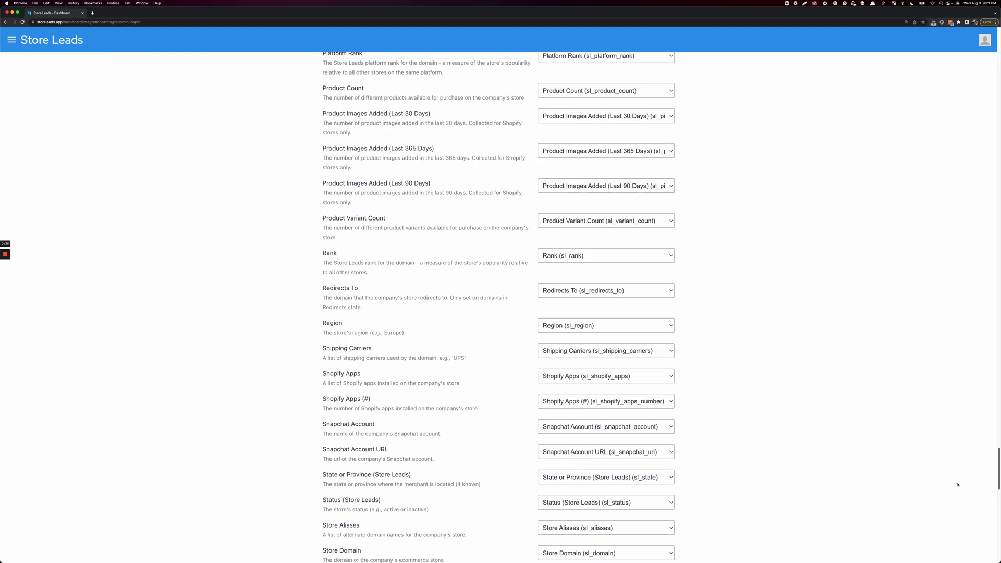
{"action": "scroll", "coordinate": [987, 333], "scroll_direction": "up", "scroll_amount": 20}
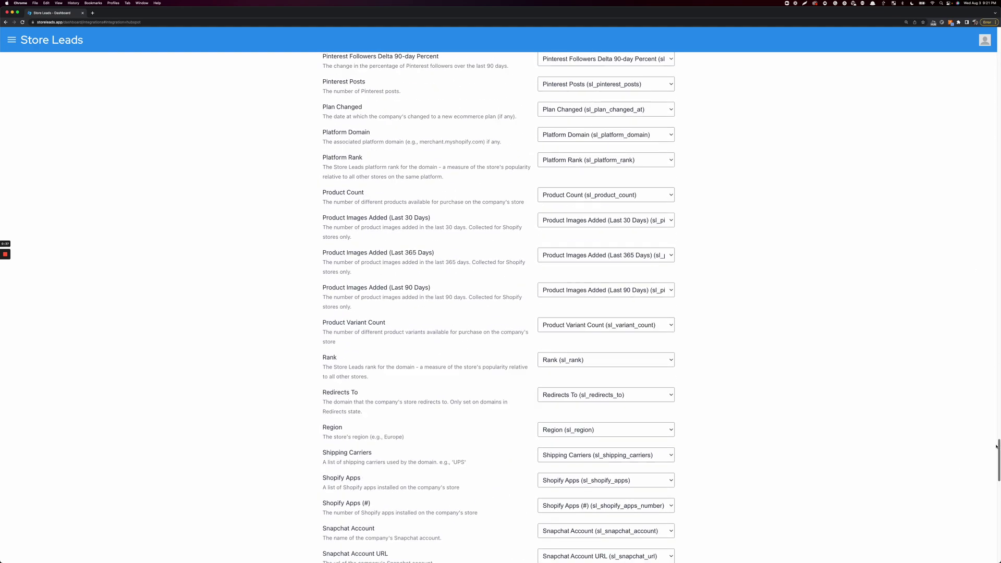
{"action": "scroll", "coordinate": [986, 333], "scroll_direction": "up", "scroll_amount": 10}
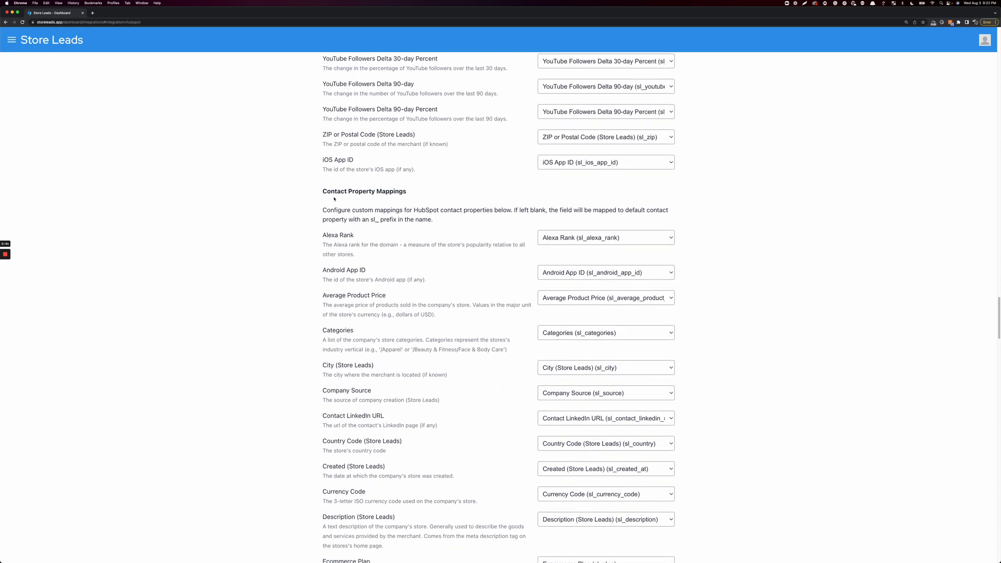
{"action": "left_click_drag", "start_coordinate": [335, 199], "coordinate": [382, 239]}
{"action": "left_click", "coordinate": [754, 275]}
{"action": "scroll", "coordinate": [991, 317], "scroll_direction": "up", "scroll_amount": 20}
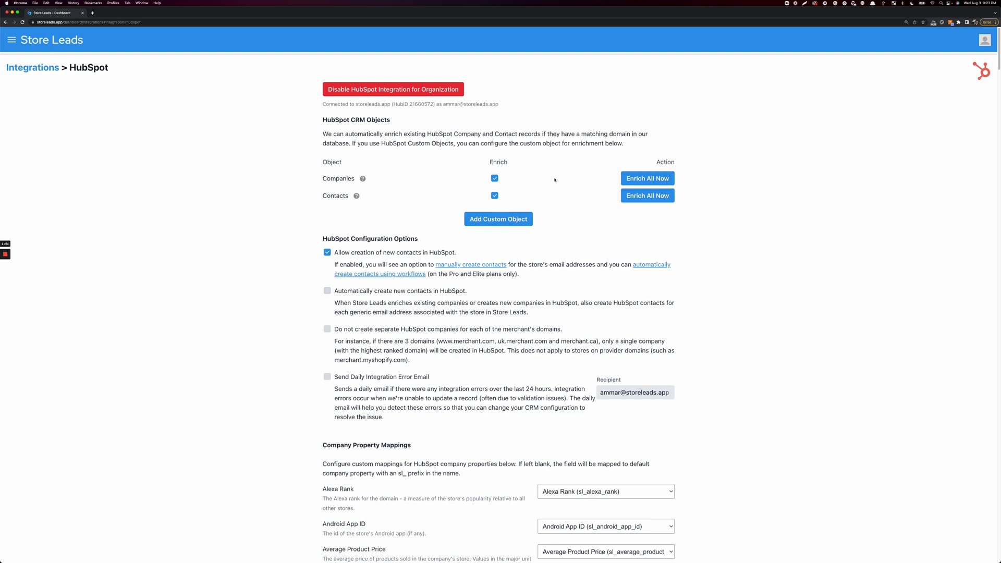
- Disable HubSpot enrichment for both the Companies and Contacts objects
{"action": "left_click", "coordinate": [495, 178]}
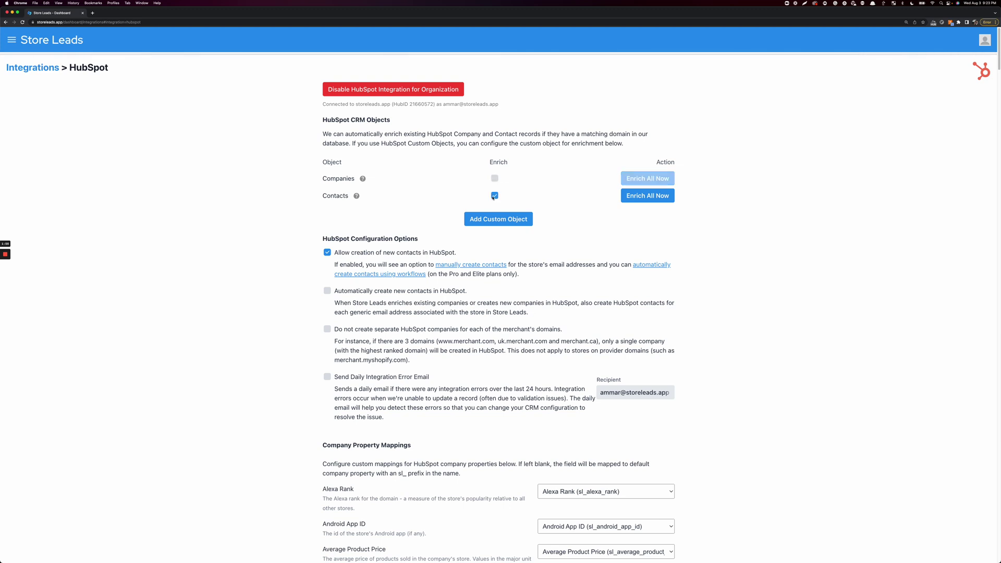
{"action": "left_click", "coordinate": [494, 197]}
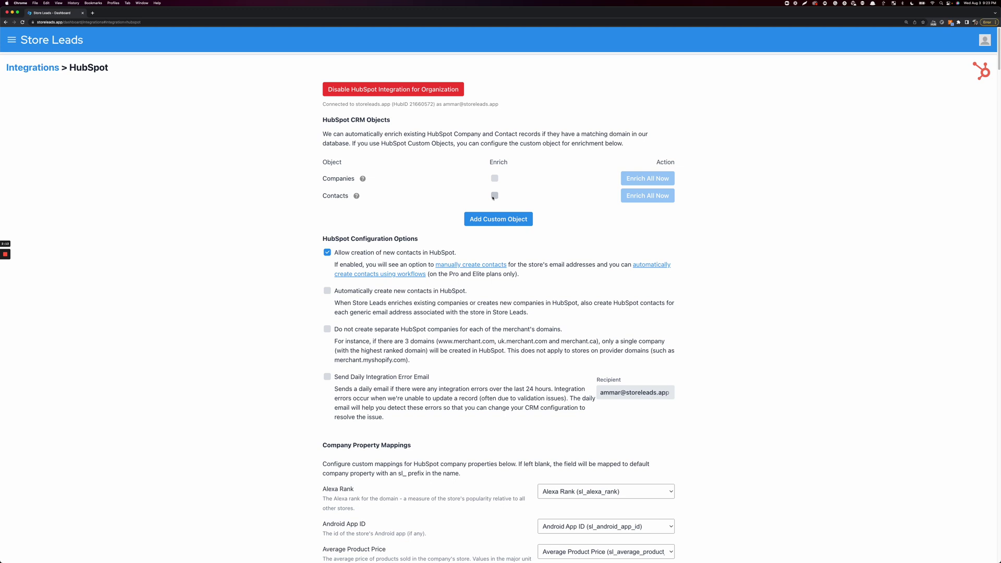
- Start an advanced search of the Domains database and add a filter to it
{"action": "left_click", "coordinate": [12, 40]}
{"action": "left_click", "coordinate": [29, 109]}
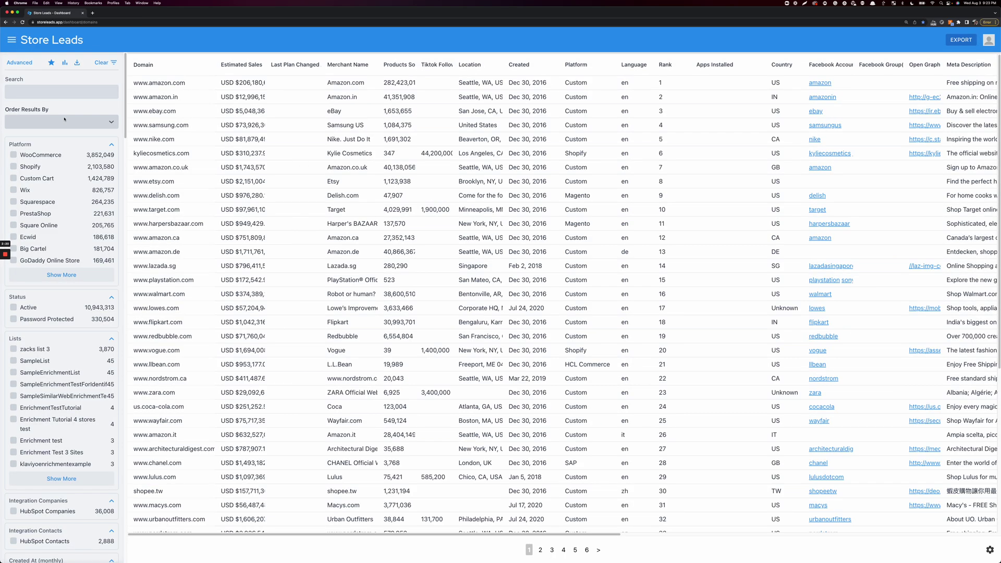
{"action": "left_click", "coordinate": [19, 63]}
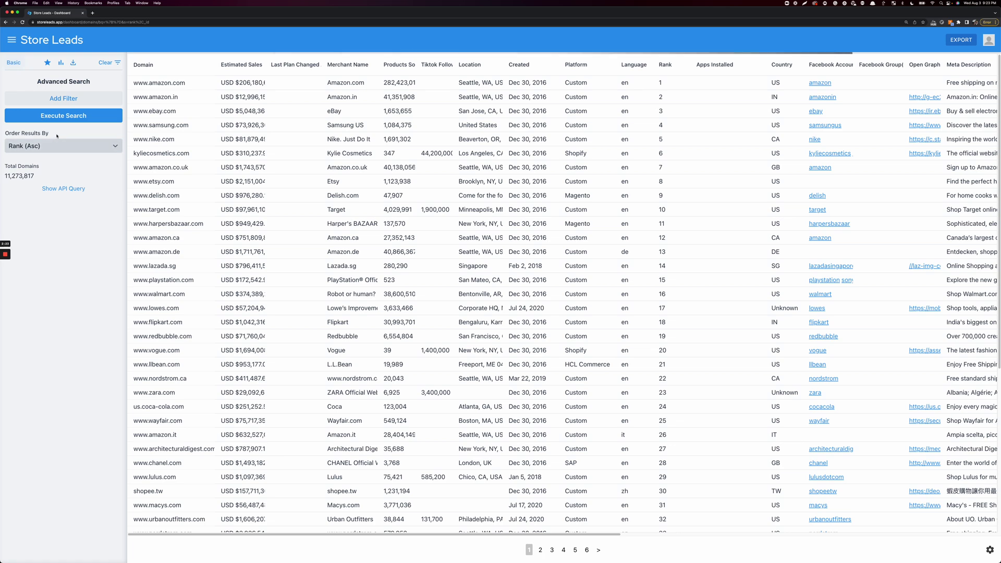
{"action": "left_click", "coordinate": [50, 100]}
- Filter the domains by Country with the value United States (US) and execute the search
{"action": "left_click", "coordinate": [73, 103]}
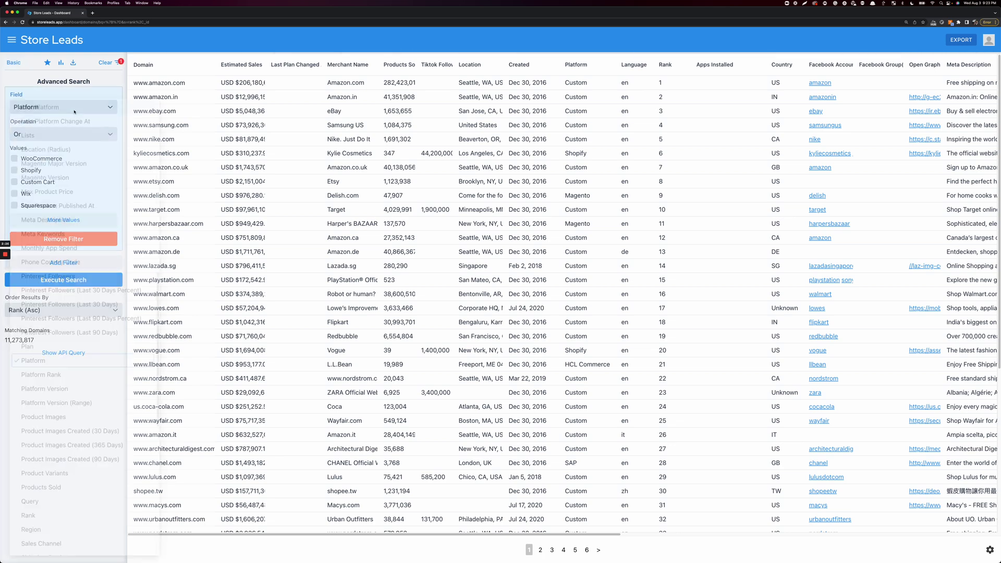
{"action": "key", "text": "ctrl+f"}
{"action": "type", "text": "country"}
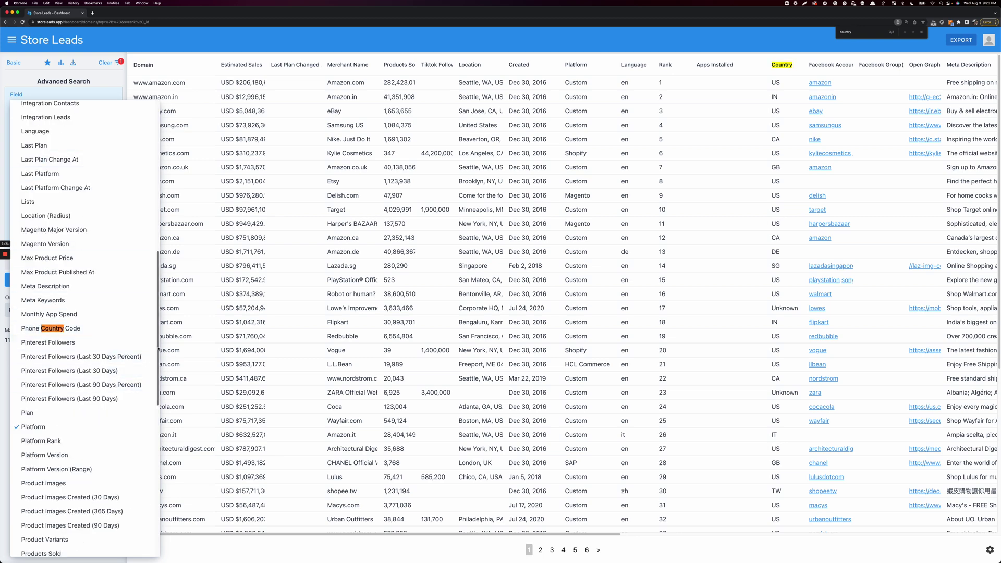
{"action": "left_click_drag", "start_coordinate": [158, 349], "coordinate": [159, 198]}
{"action": "left_click", "coordinate": [73, 208]}
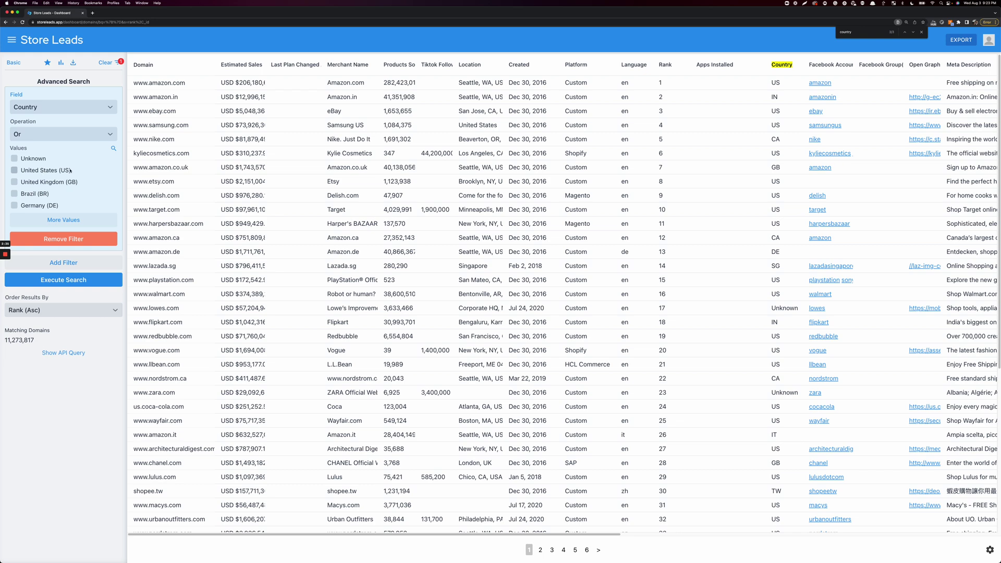
{"action": "left_click", "coordinate": [65, 171]}
{"action": "left_click", "coordinate": [59, 281]}
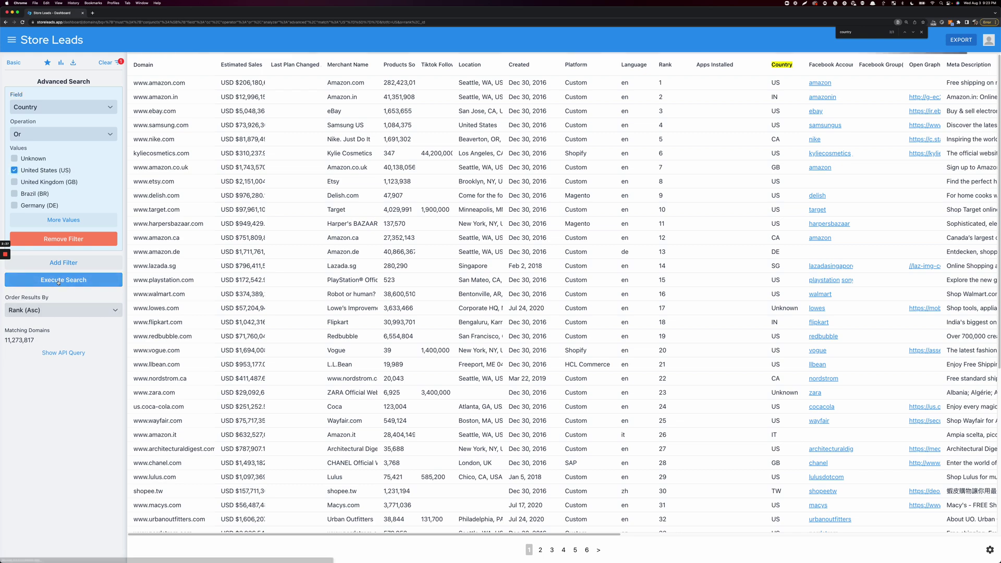
- Save the search as a new list named "American Leads"
{"action": "left_click", "coordinate": [47, 62]}
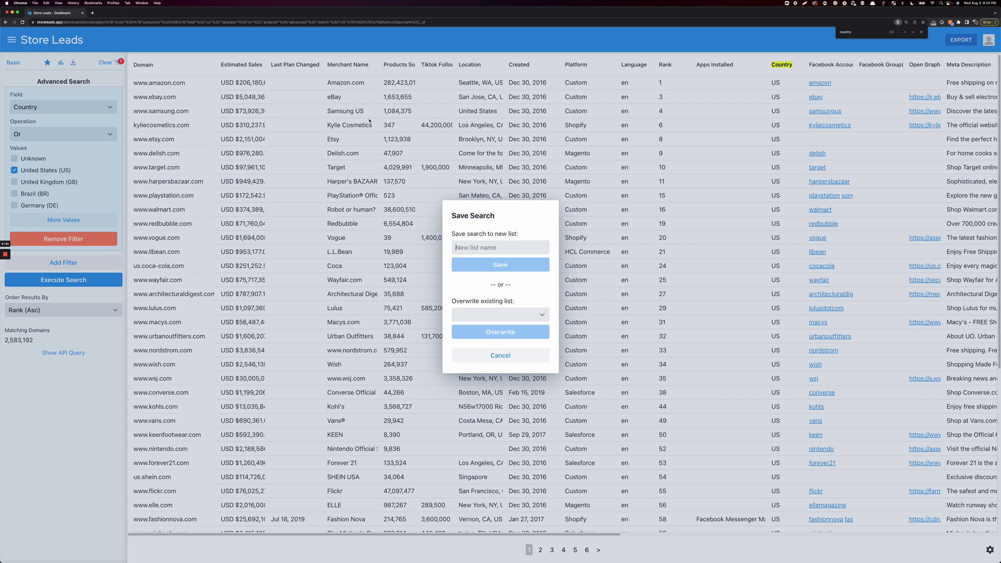
{"action": "type", "text": "American Leads"}
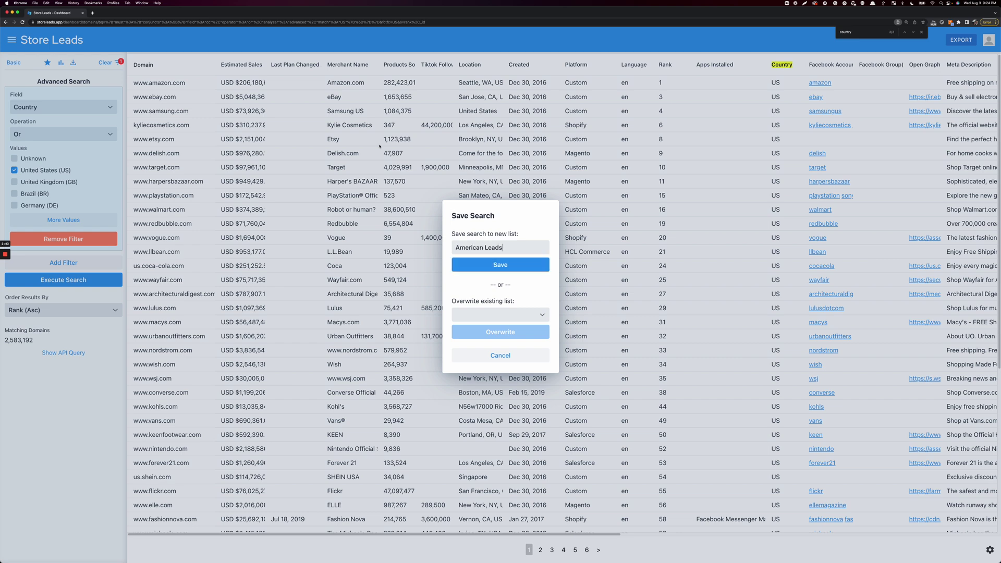
{"action": "left_click", "coordinate": [500, 264]}
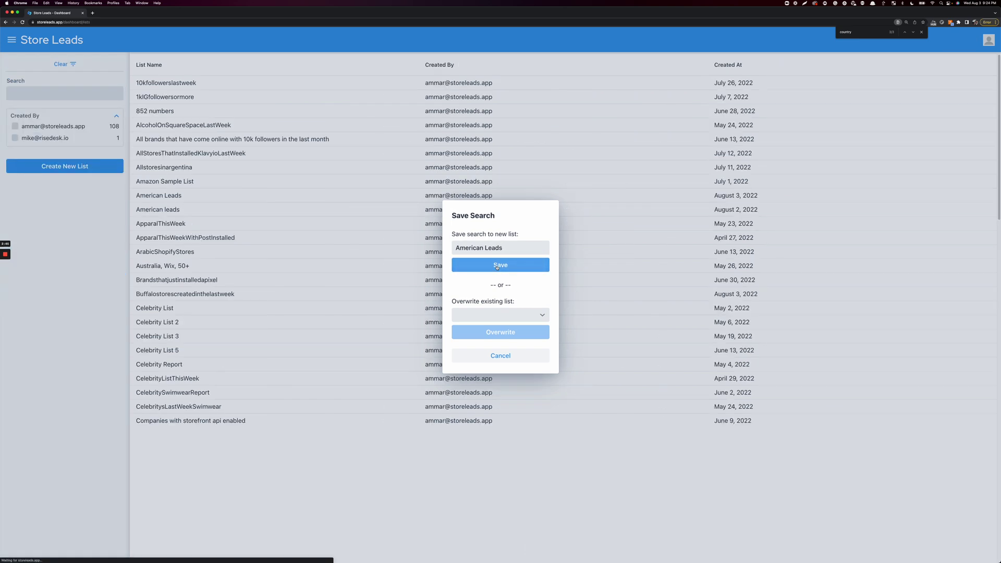
- Create a workflow for the American Leads list with a HubSpot action that creates new stores and updates existing stores
{"action": "left_click", "coordinate": [845, 156]}
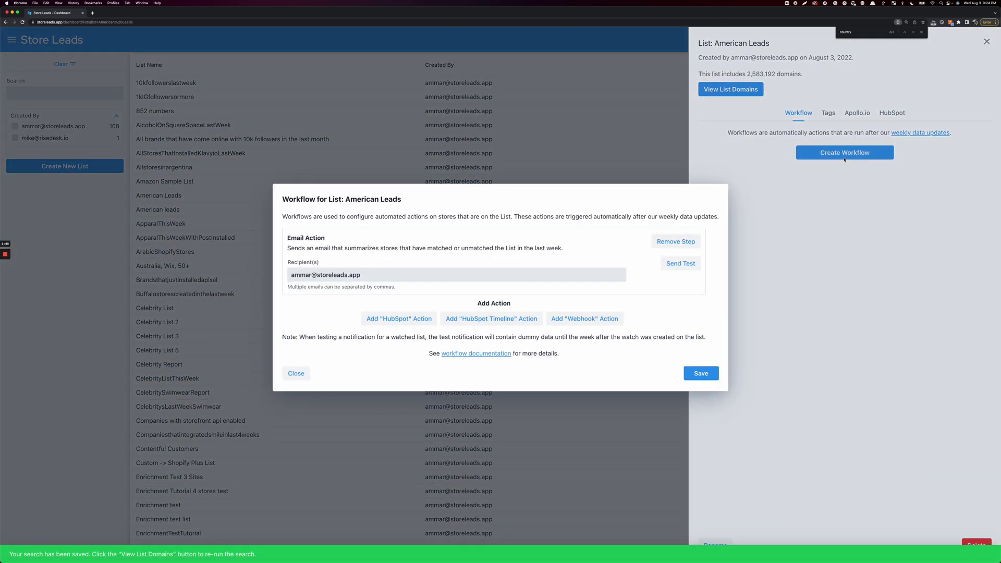
{"action": "left_click", "coordinate": [392, 319]}
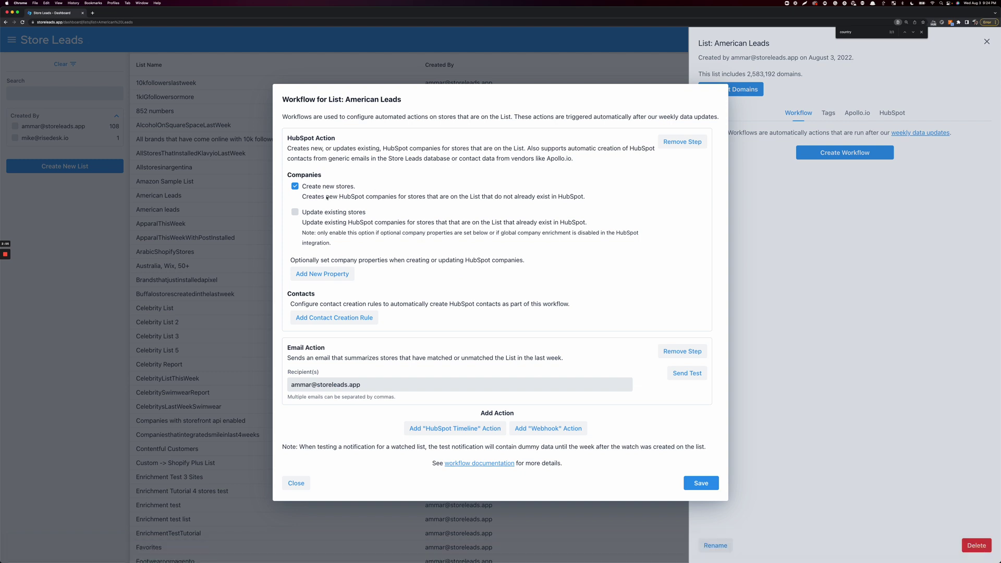
{"action": "left_click", "coordinate": [294, 187]}
{"action": "left_click", "coordinate": [295, 212]}
{"action": "left_click", "coordinate": [295, 186]}
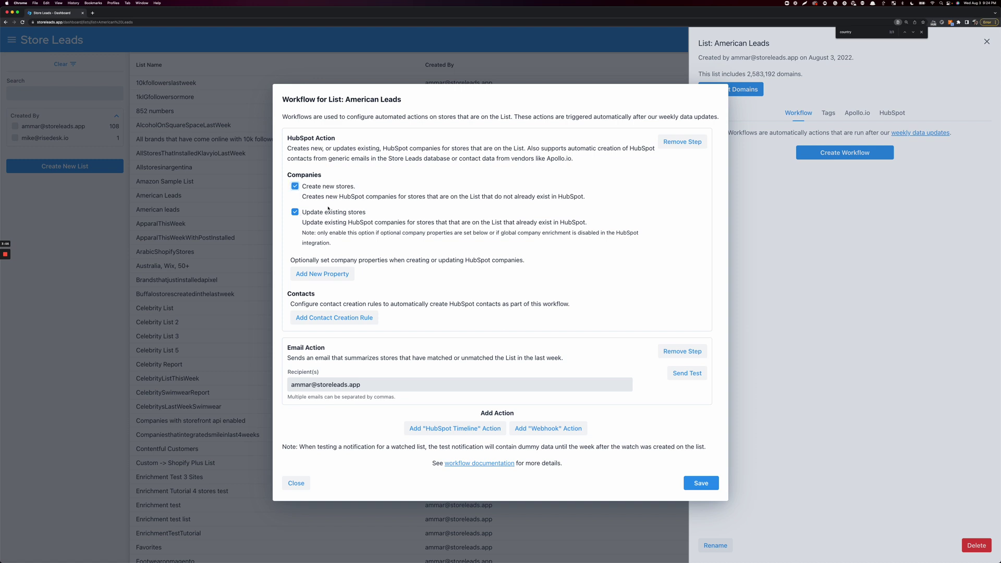